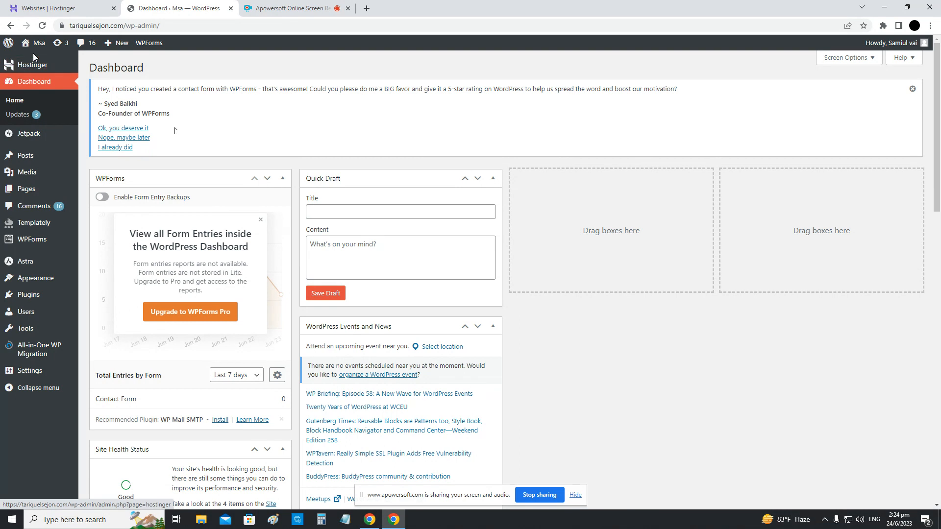
View the live site and its theme customizer, and return to the WordPress admin area
{"action": "left_click", "coordinate": [37, 59]}
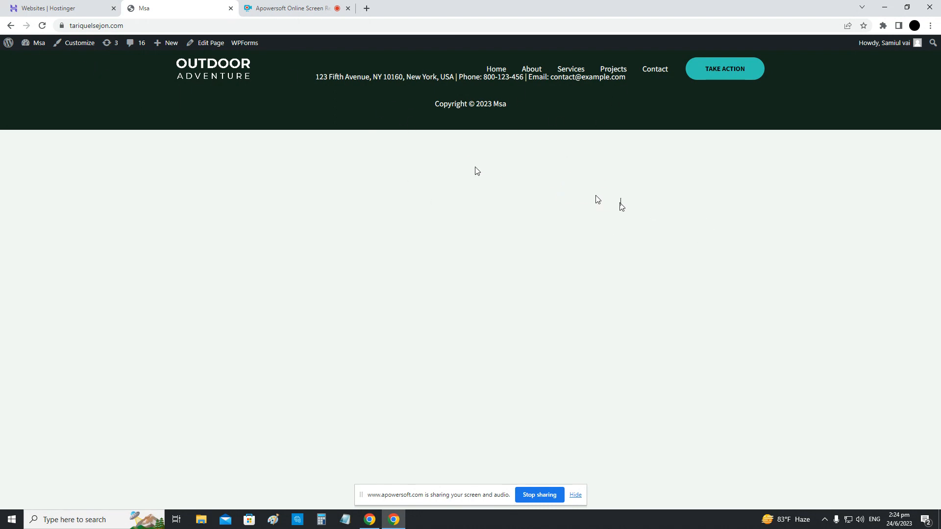
{"action": "left_click", "coordinate": [73, 51]}
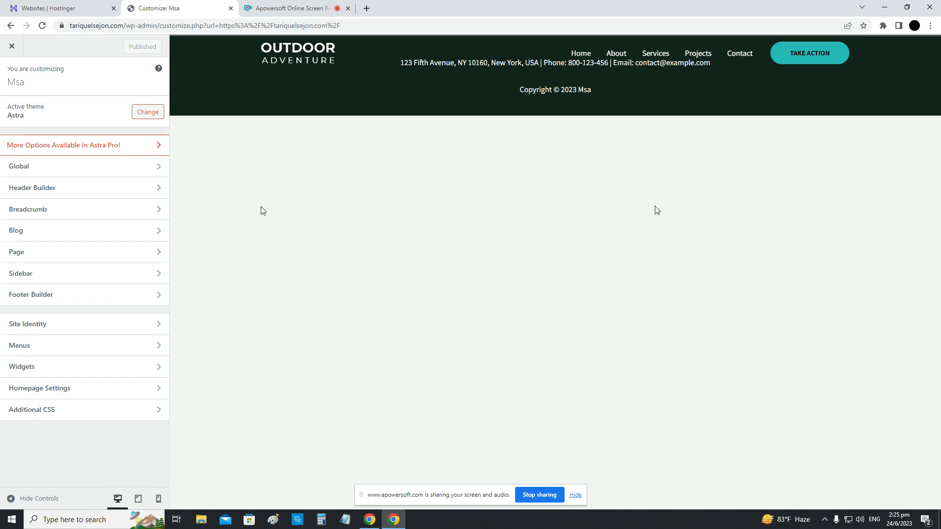
{"action": "left_click", "coordinate": [12, 46]}
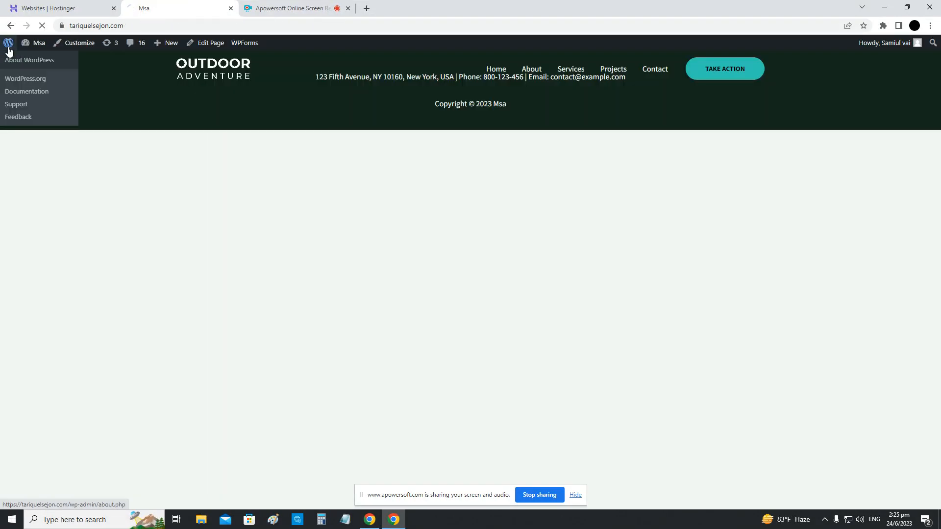
{"action": "left_click", "coordinate": [8, 49]}
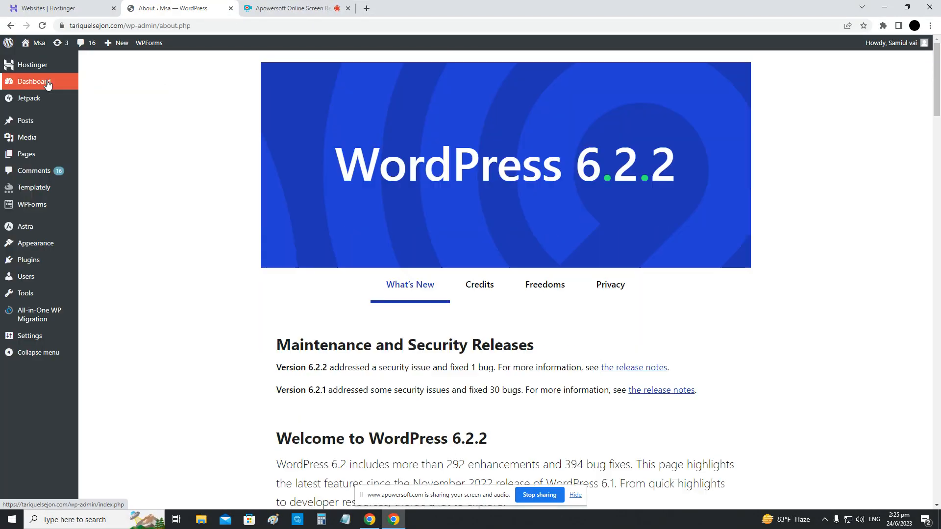
Search the plugin directory for elementor and install Elementor Website Builder and Essential Addons for Elementor
{"action": "left_click", "coordinate": [23, 262]}
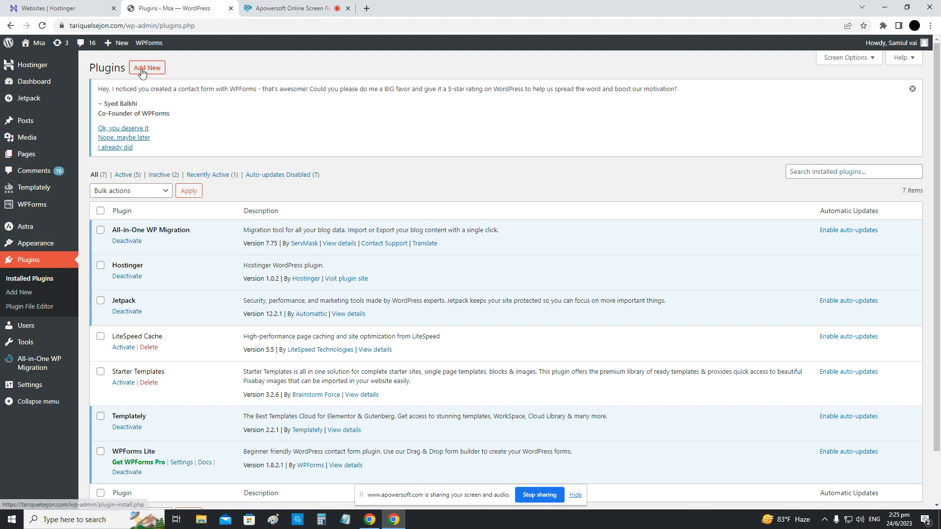
{"action": "left_click", "coordinate": [141, 71]}
{"action": "left_click", "coordinate": [832, 179]}
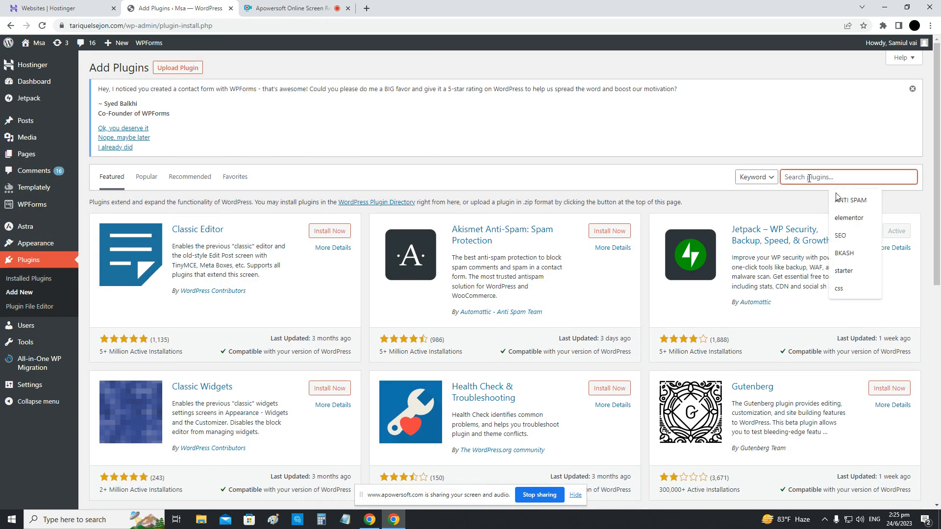
{"action": "left_click", "coordinate": [846, 218]}
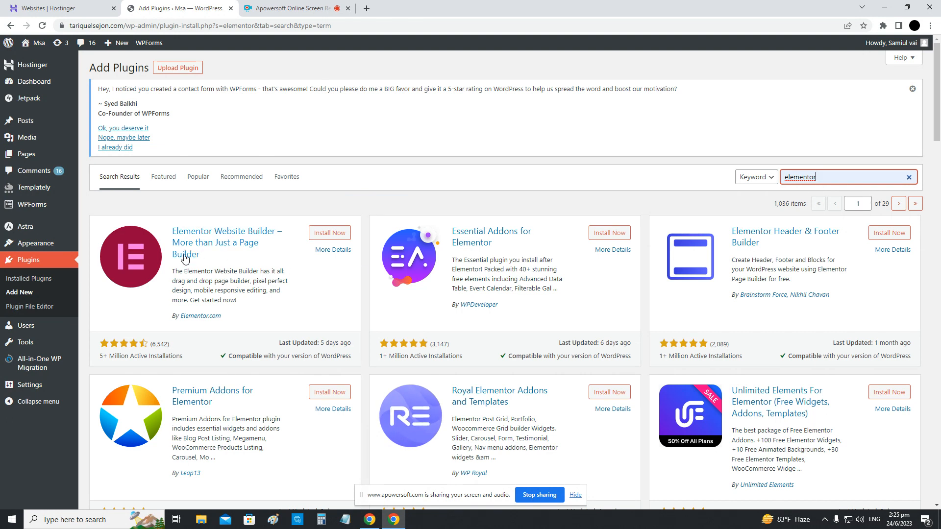
{"action": "left_click", "coordinate": [331, 236]}
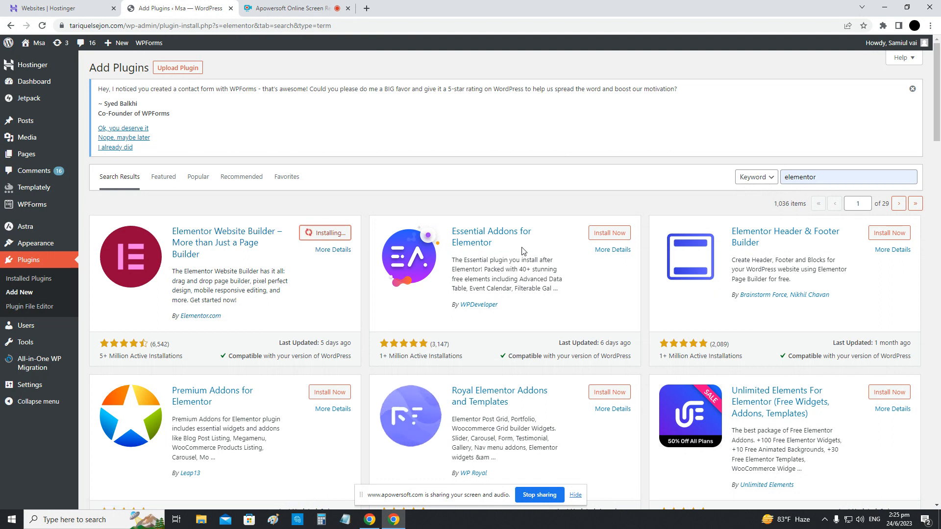
{"action": "left_click", "coordinate": [601, 241]}
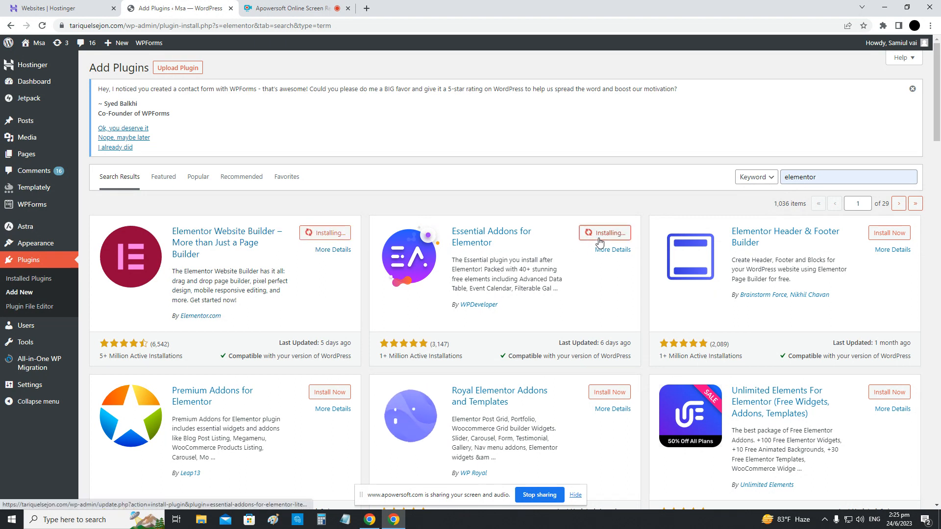
Activate the Elementor, Essential Addons for Elementor and Starter Templates plugins, and reload the plugin list
{"action": "scroll", "coordinate": [386, 288], "scroll_direction": "down", "scroll_amount": 3}
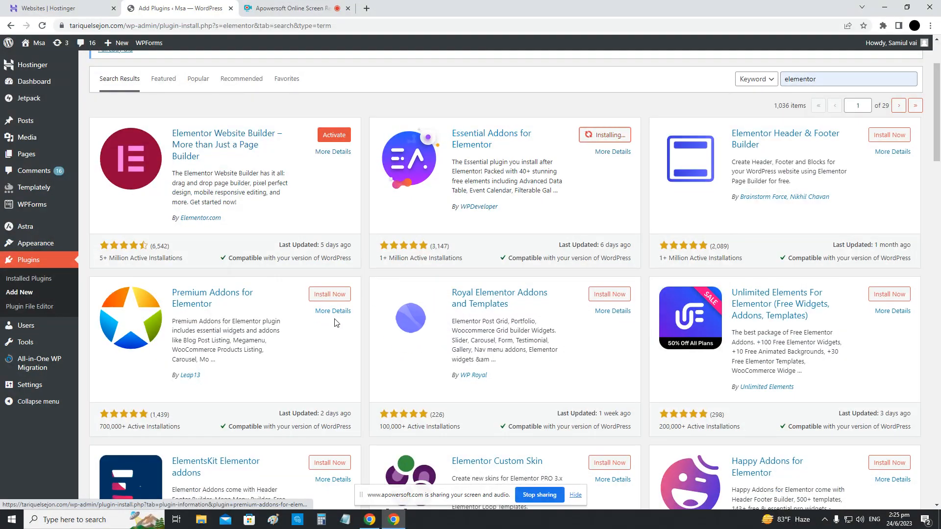
{"action": "scroll", "coordinate": [559, 325], "scroll_direction": "down", "scroll_amount": 5}
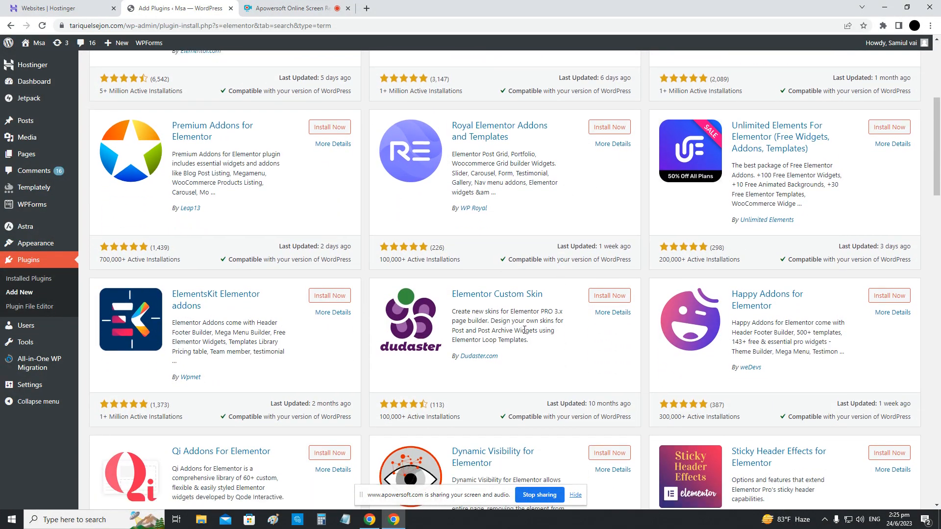
{"action": "scroll", "coordinate": [524, 330], "scroll_direction": "up", "scroll_amount": 6}
{"action": "scroll", "coordinate": [524, 330], "scroll_direction": "up", "scroll_amount": 2}
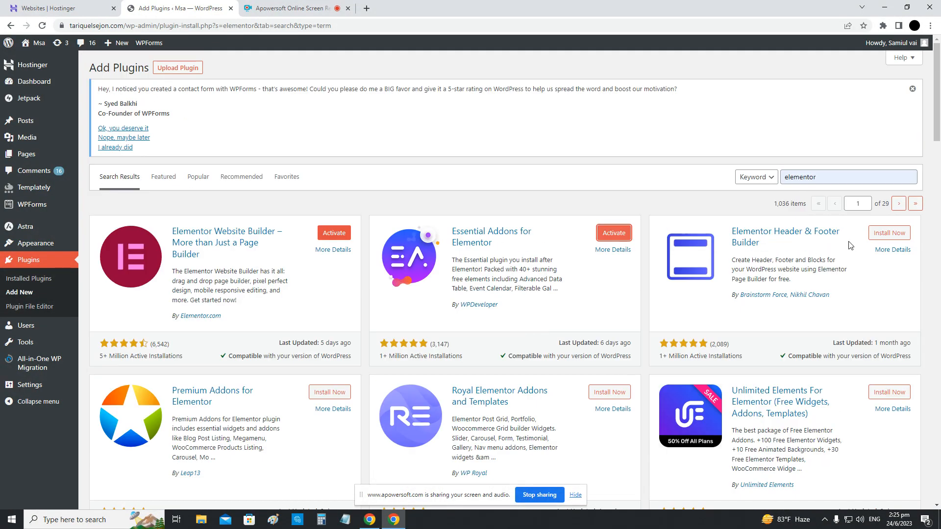
{"action": "left_click", "coordinate": [323, 236]}
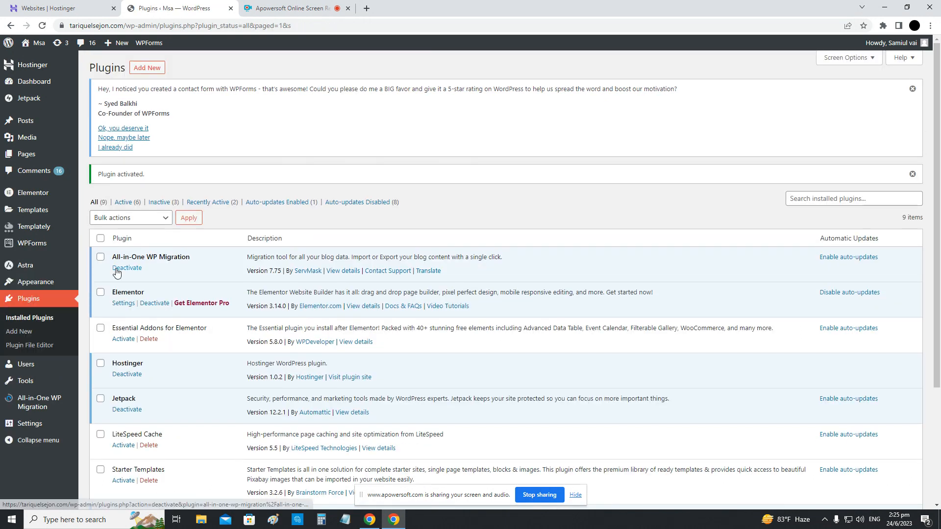
{"action": "left_click", "coordinate": [161, 203]}
{"action": "left_click", "coordinate": [121, 242]}
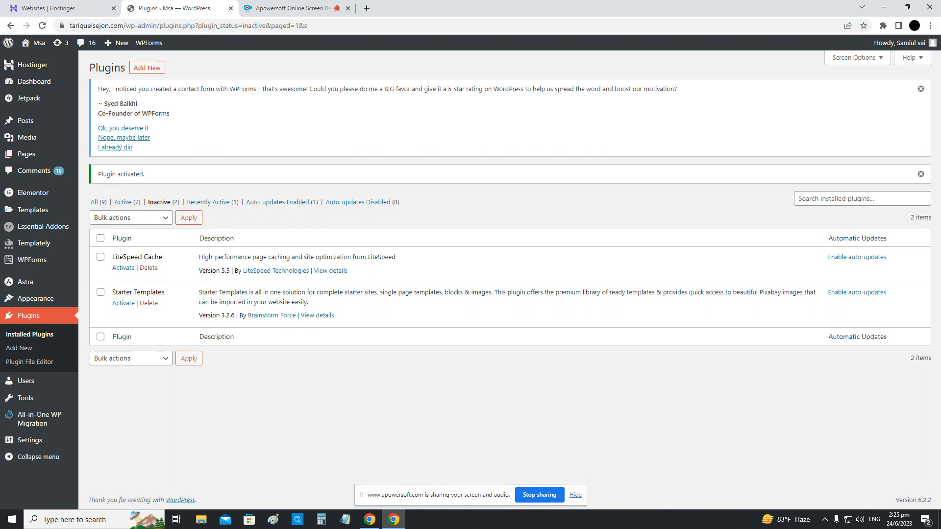
{"action": "left_click", "coordinate": [126, 303]}
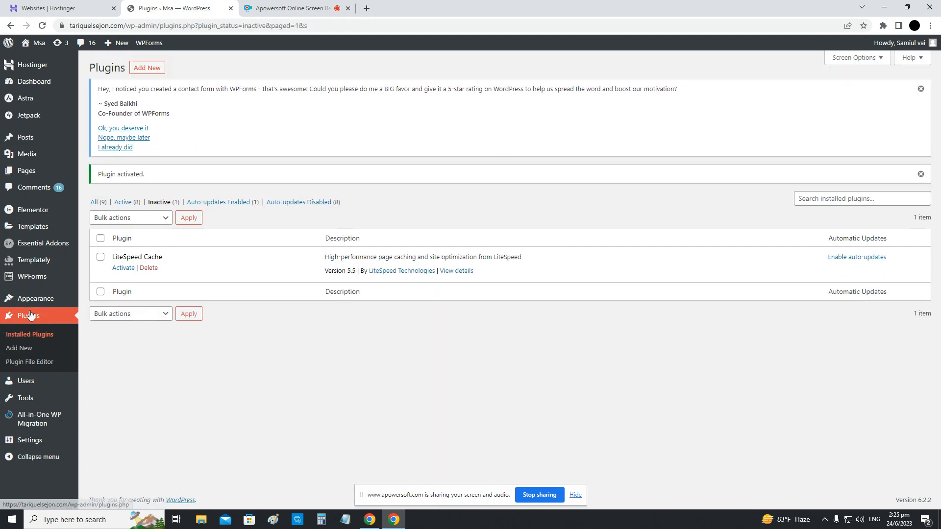
{"action": "left_click", "coordinate": [42, 26]}
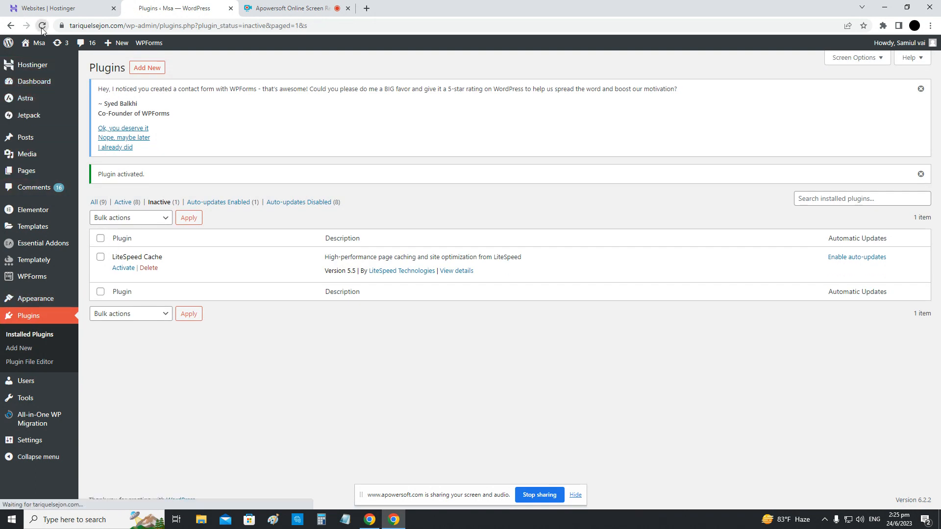
Open the Starter Templates library for Elementor and select the blue Traveller template with the hot-air-balloon background
{"action": "mouse_move", "coordinate": [45, 232]}
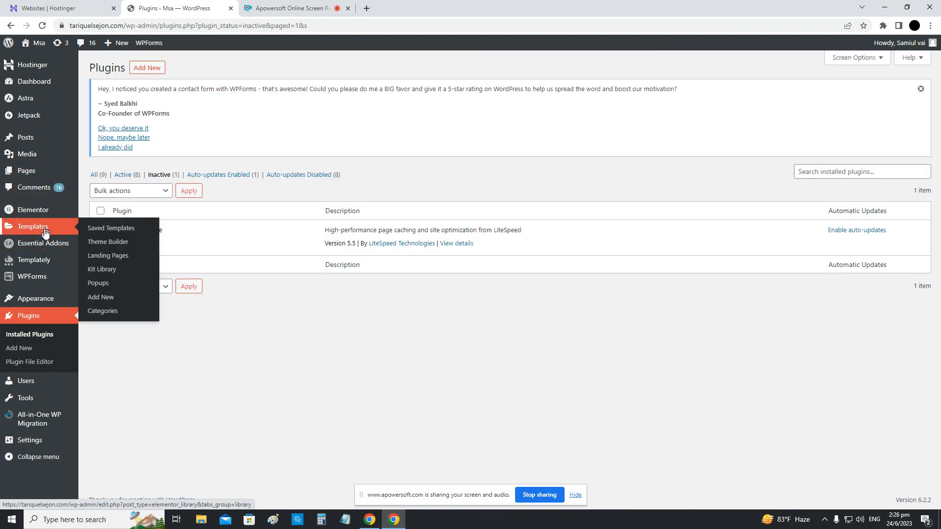
{"action": "mouse_move", "coordinate": [42, 216]}
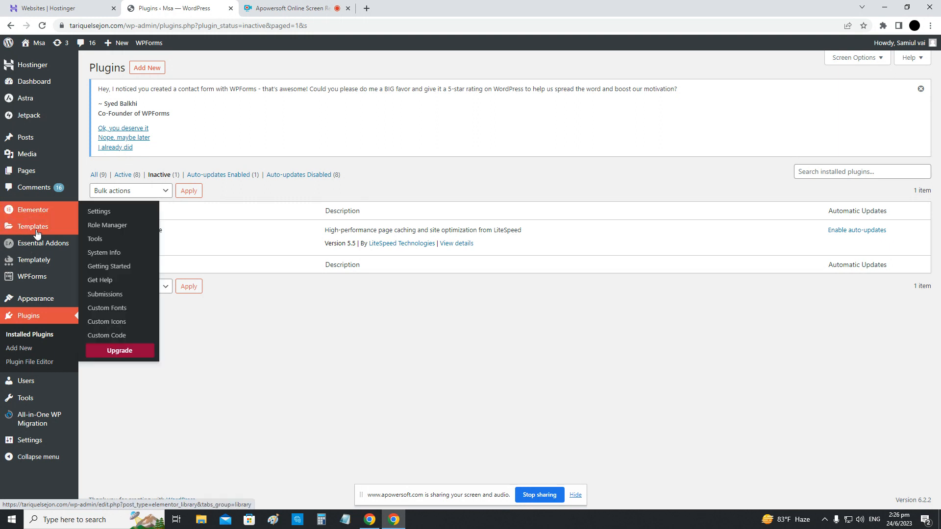
{"action": "mouse_move", "coordinate": [50, 300]}
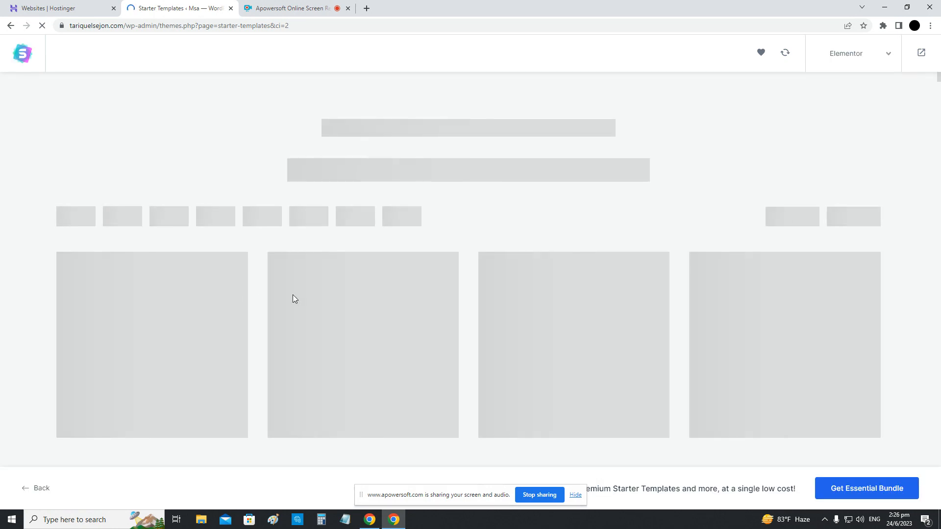
{"action": "scroll", "coordinate": [371, 245], "scroll_direction": "down", "scroll_amount": 10}
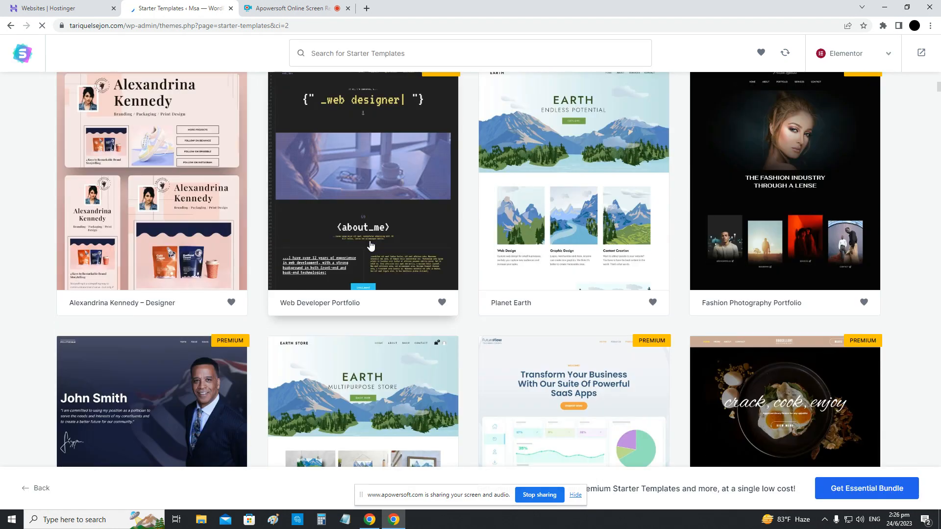
{"action": "scroll", "coordinate": [460, 257], "scroll_direction": "down", "scroll_amount": 8}
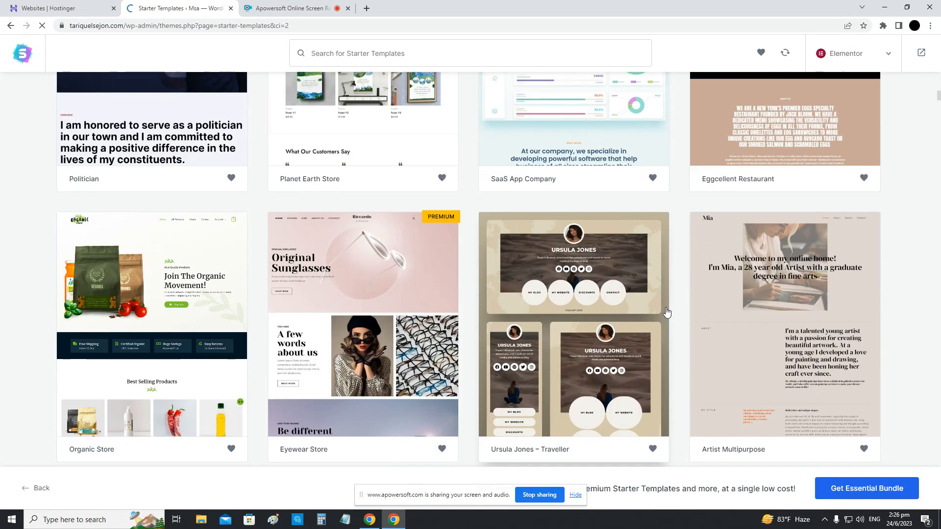
{"action": "scroll", "coordinate": [666, 312], "scroll_direction": "down", "scroll_amount": 16}
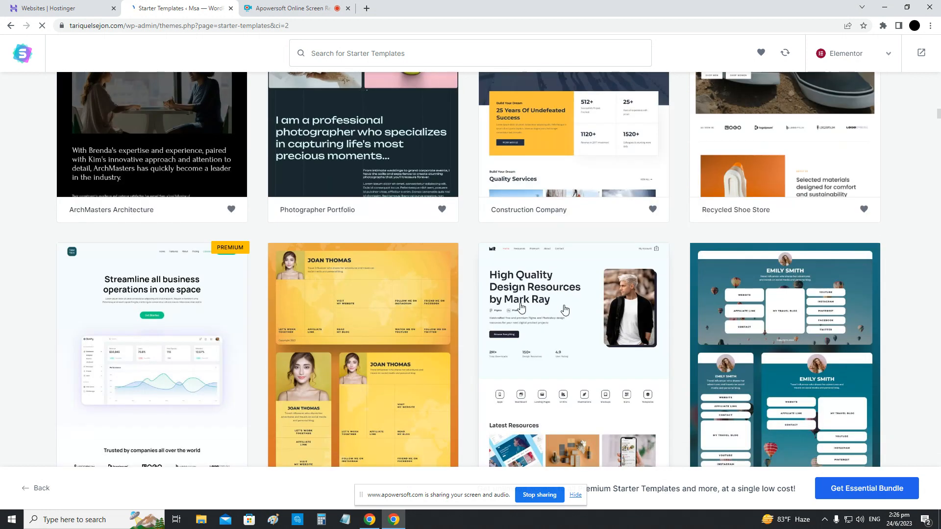
{"action": "scroll", "coordinate": [565, 310], "scroll_direction": "down", "scroll_amount": 4}
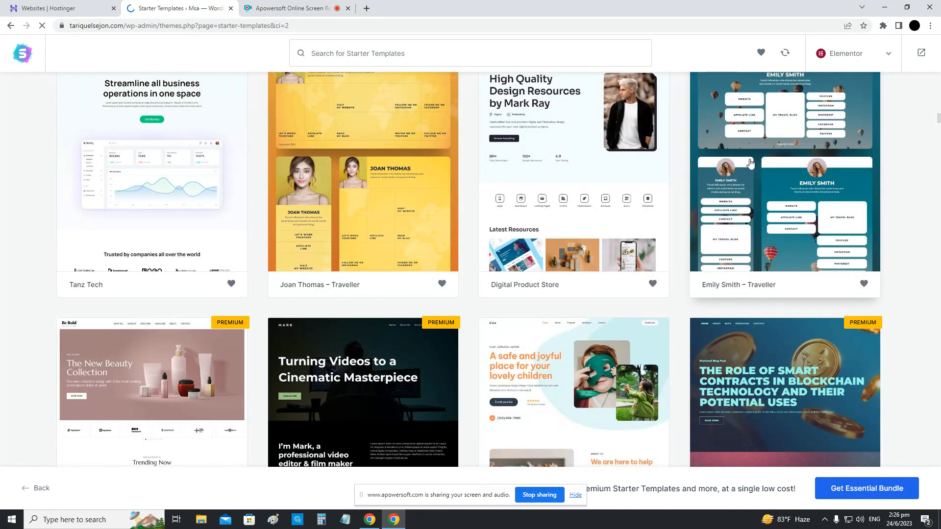
{"action": "left_click", "coordinate": [749, 162]}
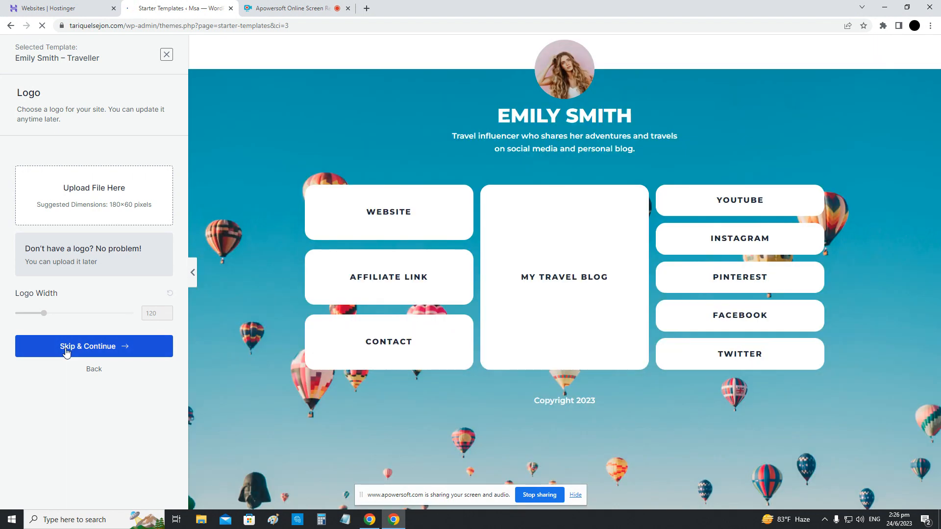
Skip the logo, apply the light blue colour palette and set the fonts to Playfair Display / Source Sans Pro
{"action": "left_click", "coordinate": [66, 349]}
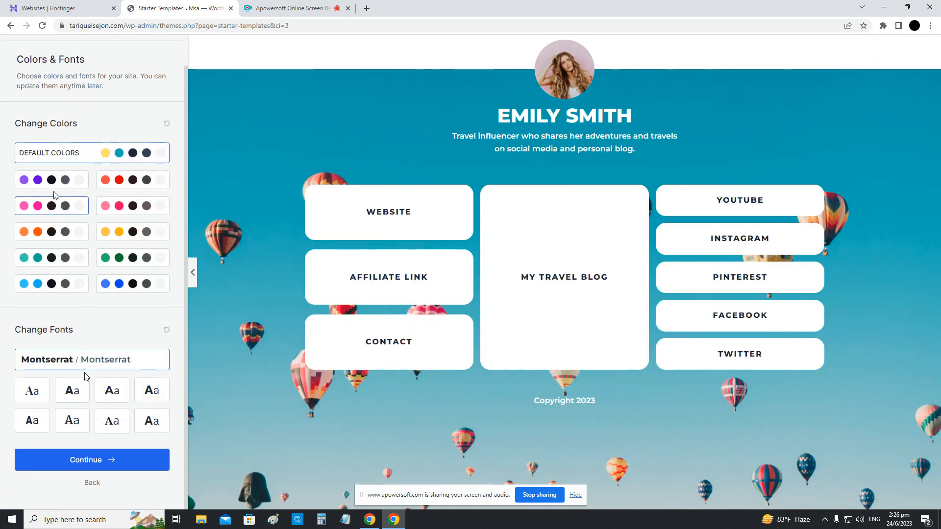
{"action": "left_click", "coordinate": [118, 241]}
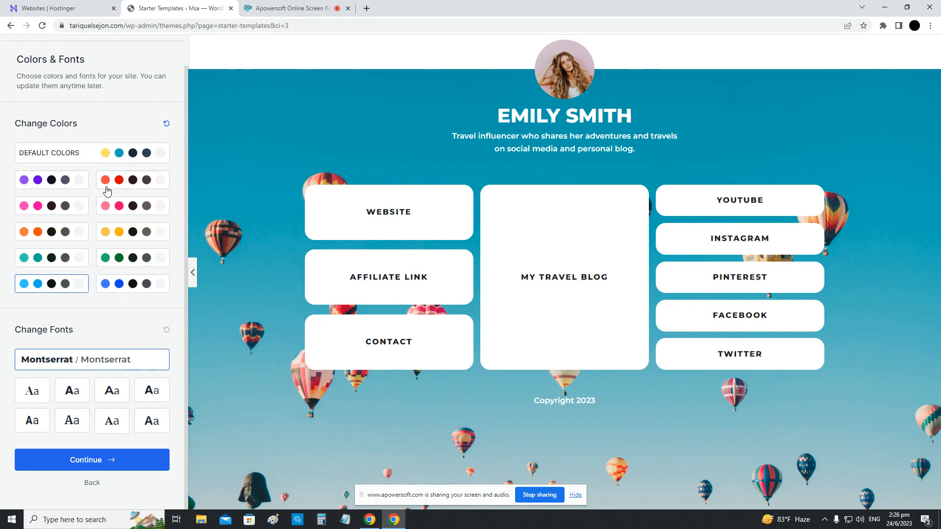
{"action": "left_click", "coordinate": [112, 390]}
{"action": "left_click", "coordinate": [31, 397]}
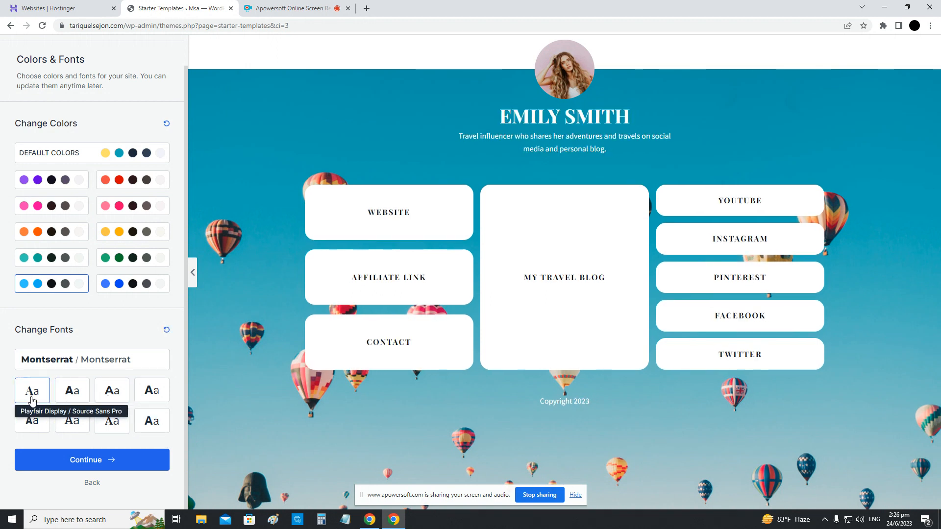
Build the website from the customized template with all import options enabled and view the finished site
{"action": "left_click", "coordinate": [108, 467]}
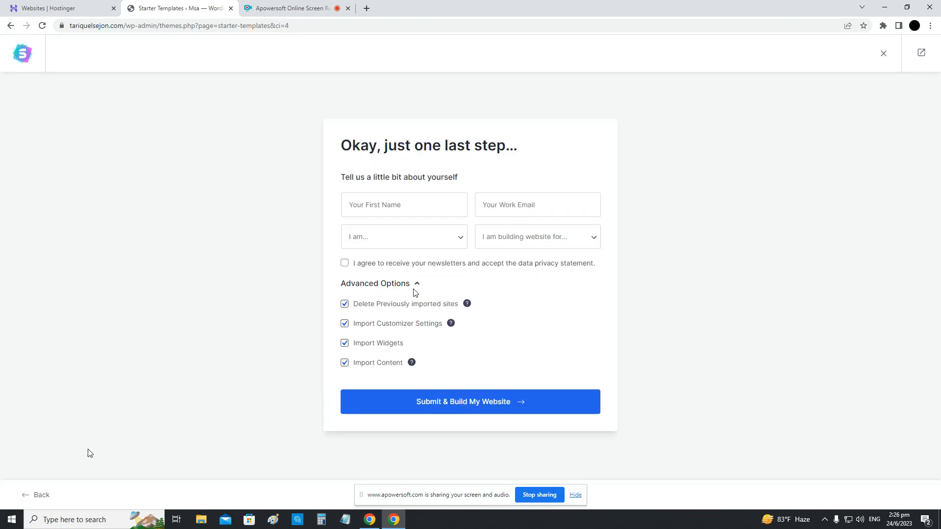
{"action": "left_click", "coordinate": [452, 412]}
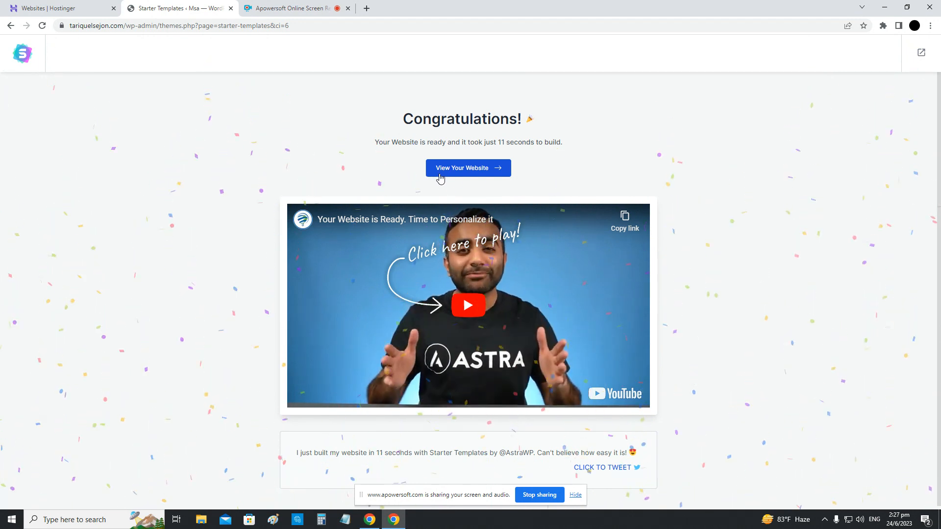
{"action": "left_click", "coordinate": [449, 173]}
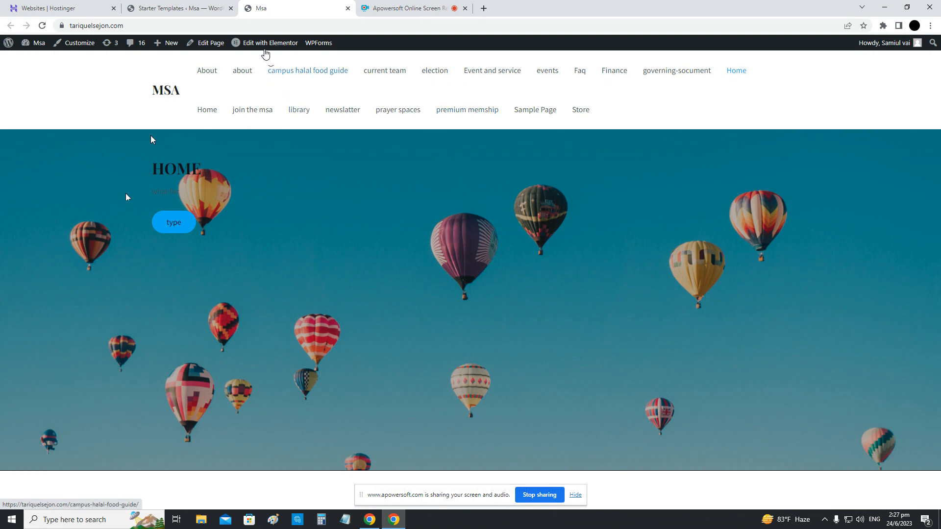
Open the Home page for editing with Elementor and dismiss the What's New announcements
{"action": "mouse_move", "coordinate": [255, 48]}
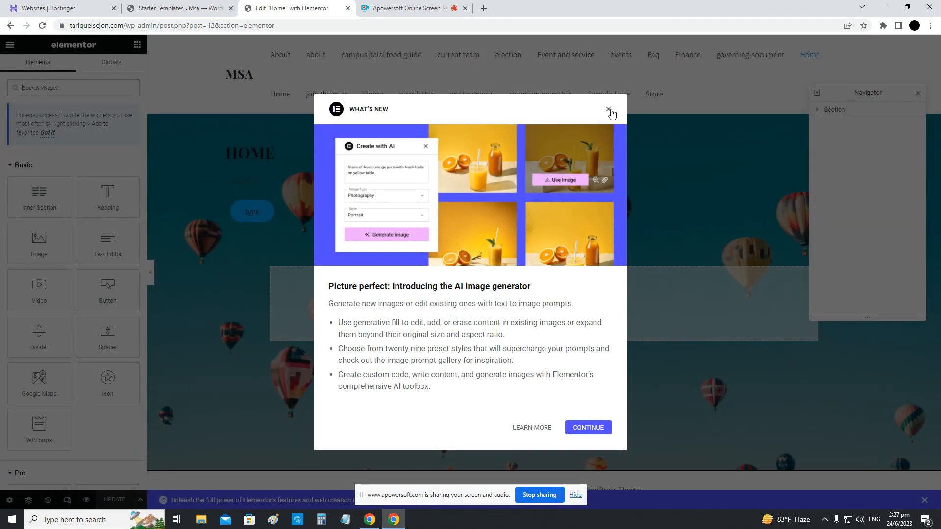
{"action": "left_click", "coordinate": [609, 110]}
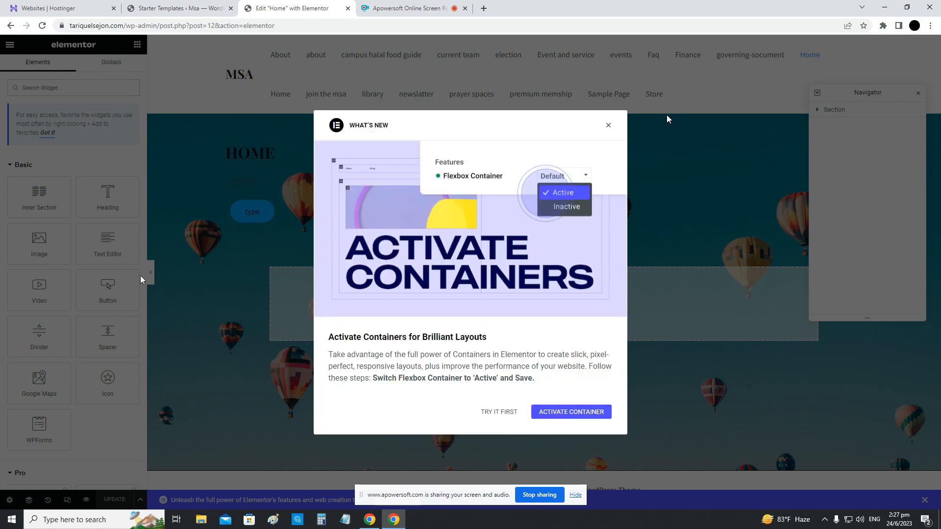
{"action": "left_click", "coordinate": [667, 114]}
Look through the available widgets, close the Navigator and add a Button widget below the existing "type" button
{"action": "scroll", "coordinate": [61, 240], "scroll_direction": "down", "scroll_amount": 12}
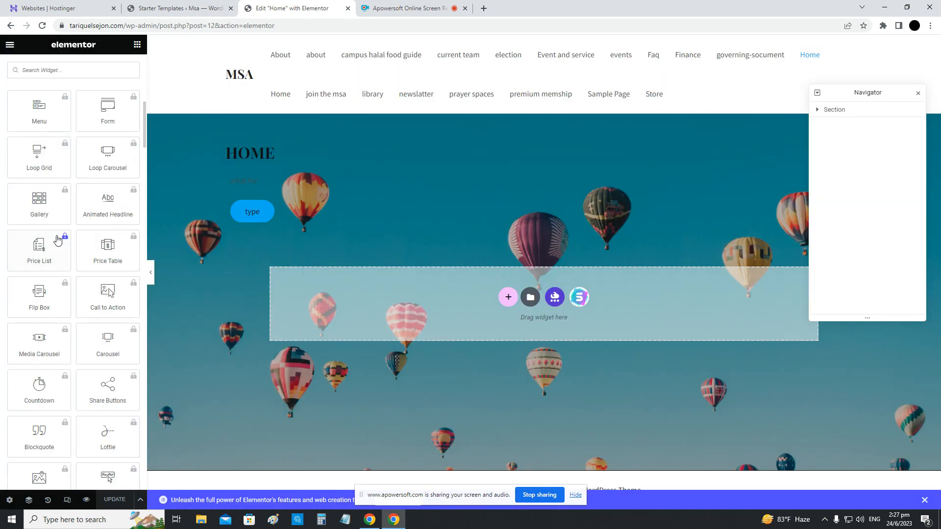
{"action": "scroll", "coordinate": [61, 240], "scroll_direction": "down", "scroll_amount": 20}
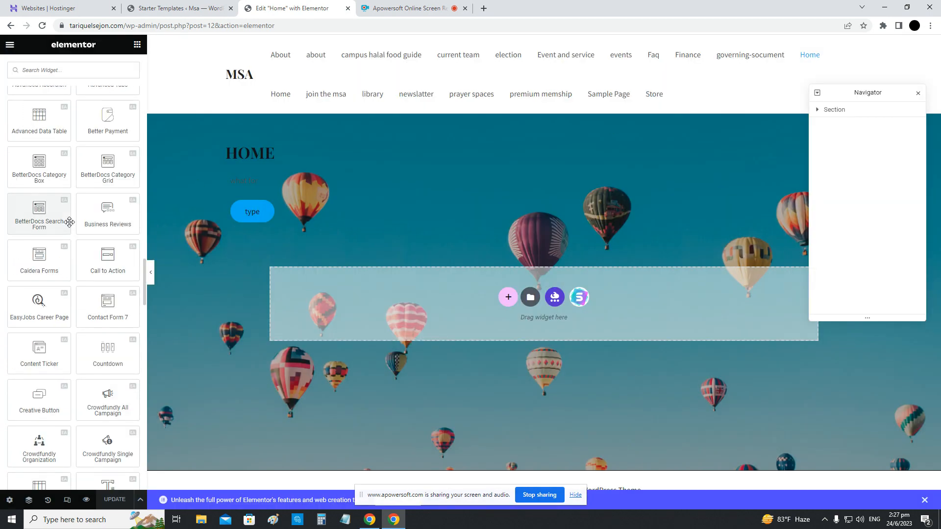
{"action": "scroll", "coordinate": [69, 222], "scroll_direction": "up", "scroll_amount": 15}
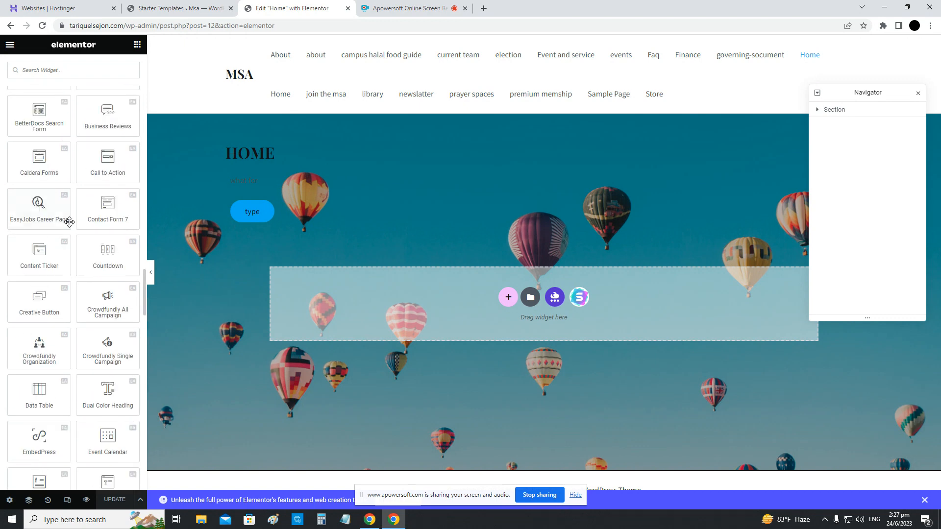
{"action": "scroll", "coordinate": [69, 222], "scroll_direction": "up", "scroll_amount": 15}
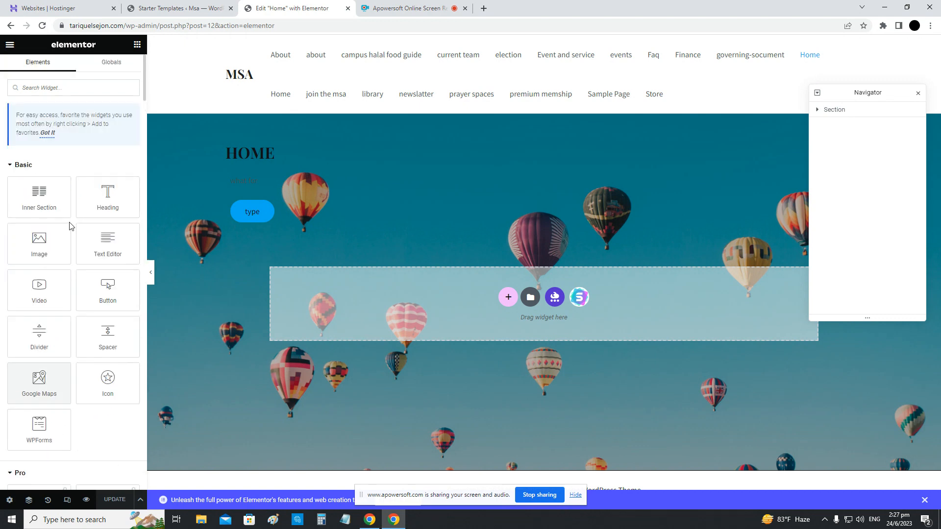
{"action": "scroll", "coordinate": [69, 222], "scroll_direction": "up", "scroll_amount": 2}
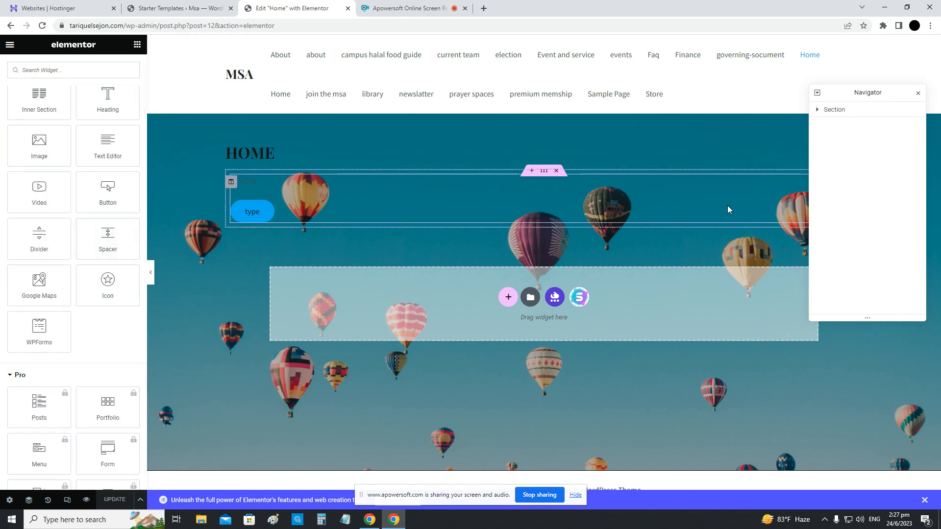
{"action": "left_click", "coordinate": [918, 93]}
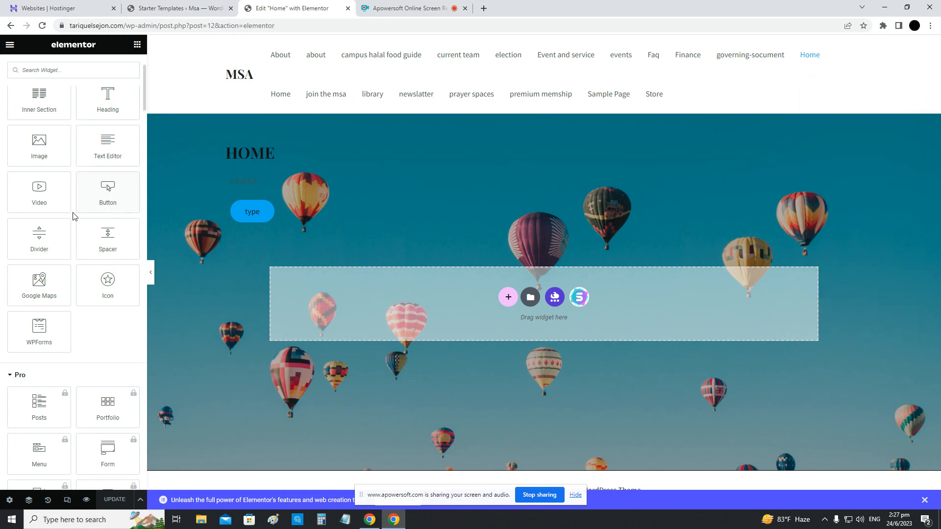
{"action": "left_click_drag", "start_coordinate": [98, 191], "coordinate": [473, 211]}
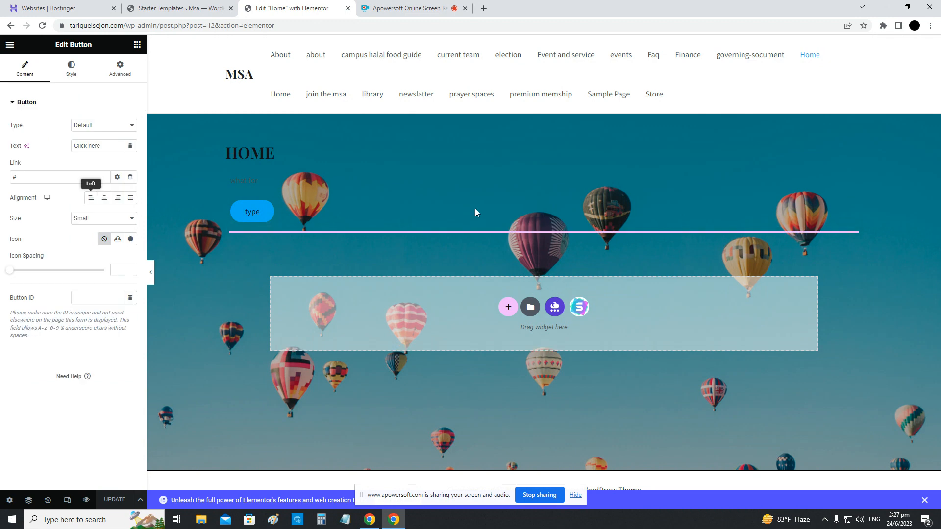